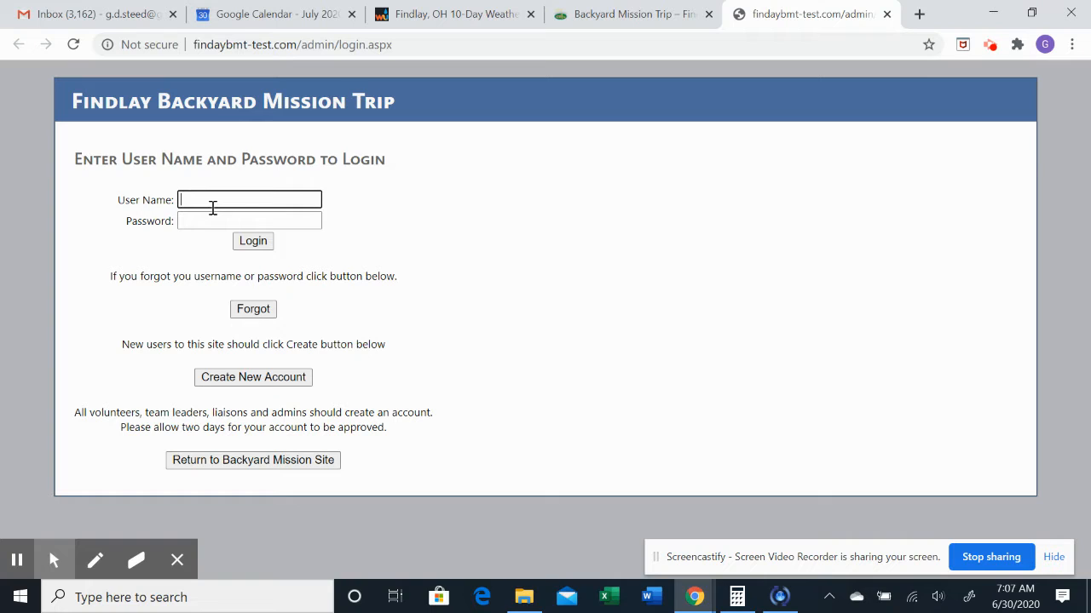
# Step: Log in to the admin site with the user name teamleader and the account password
pyautogui.write('teamleader')
pyautogui.click(209, 220)
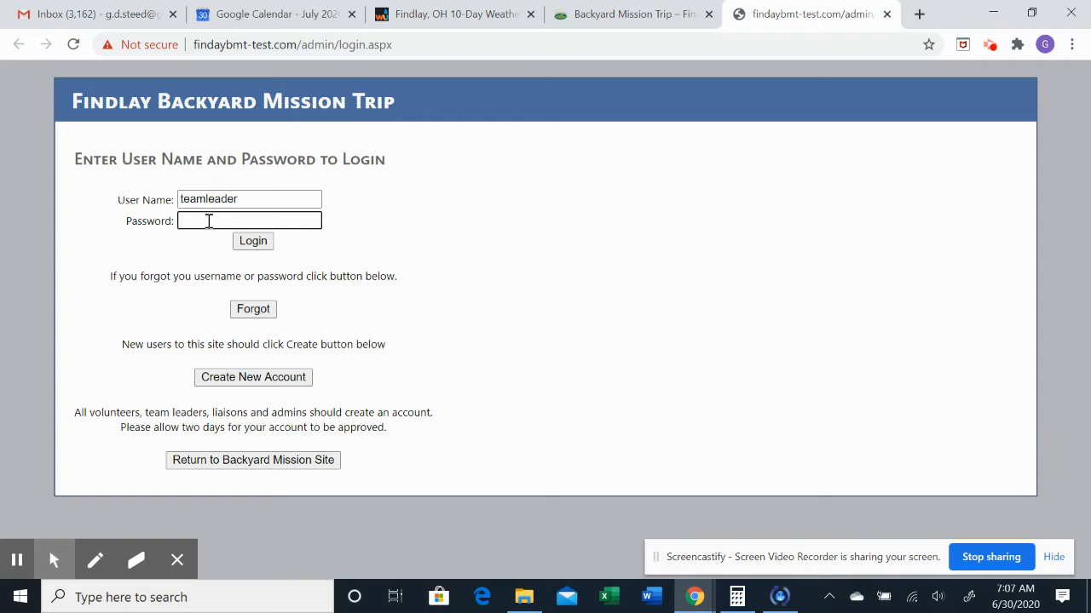
pyautogui.write('****')
pyautogui.press('Return')
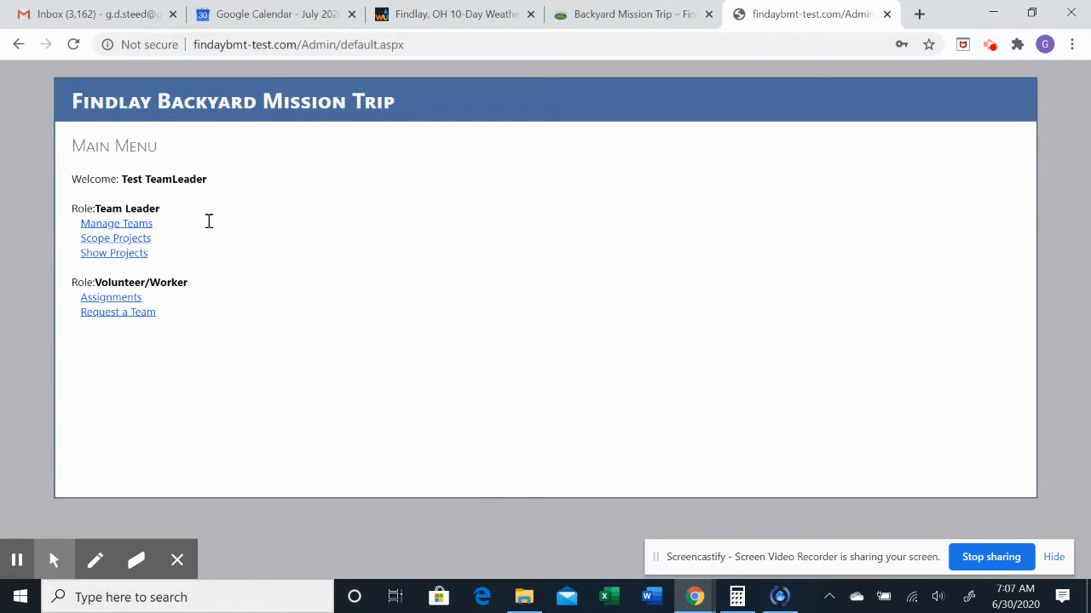
# Step: Open Show Projects and look through the validated, approved and unvalidated projects in the list
pyautogui.click(124, 260)
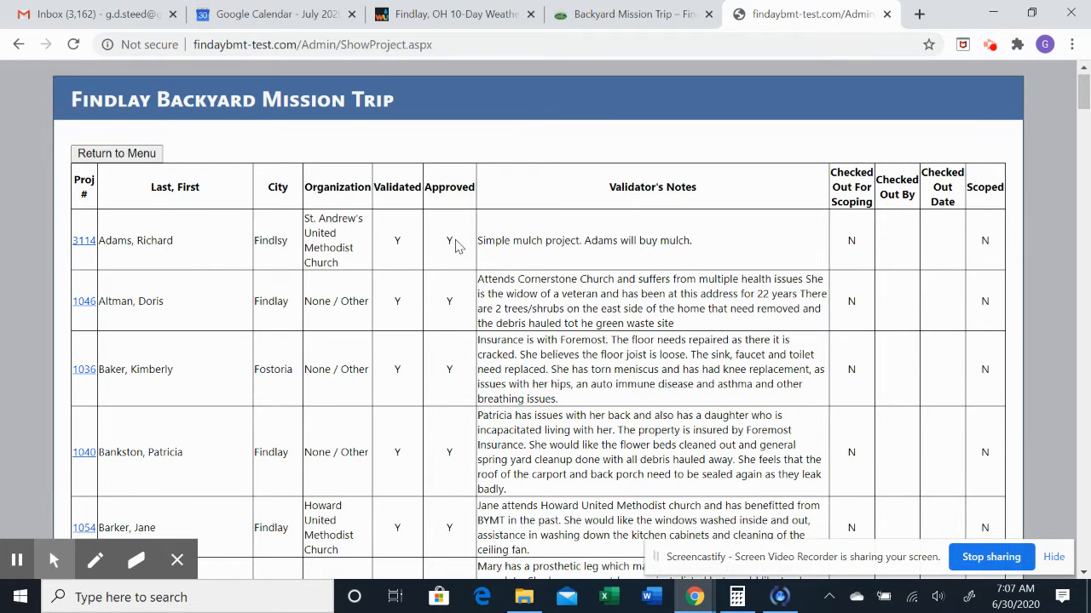
pyautogui.scroll(-2, 456, 246)
pyautogui.scroll(-5, 456, 246)
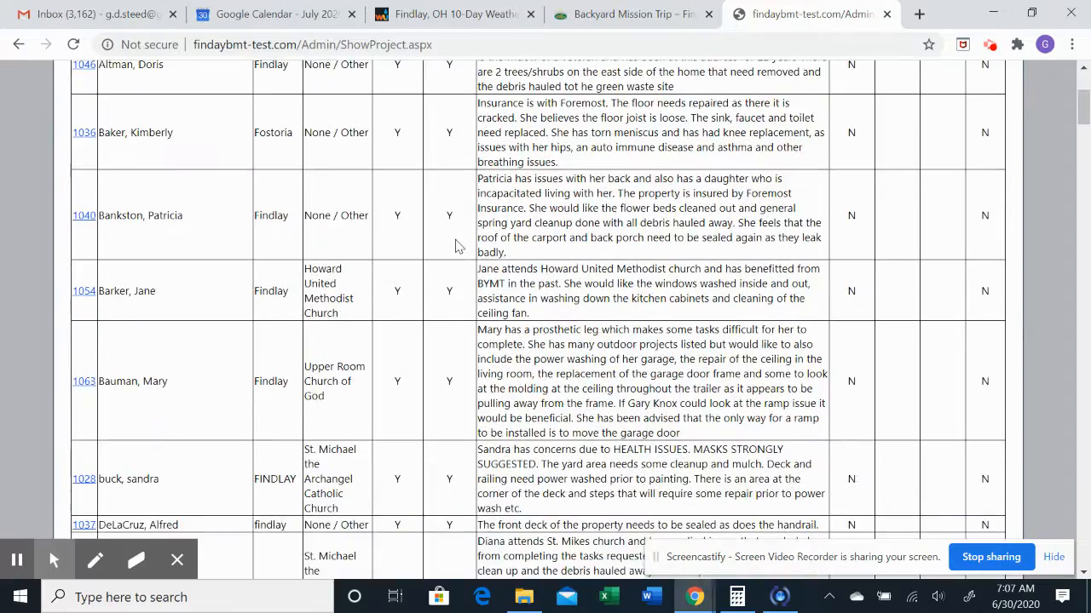
pyautogui.scroll(-18, 456, 246)
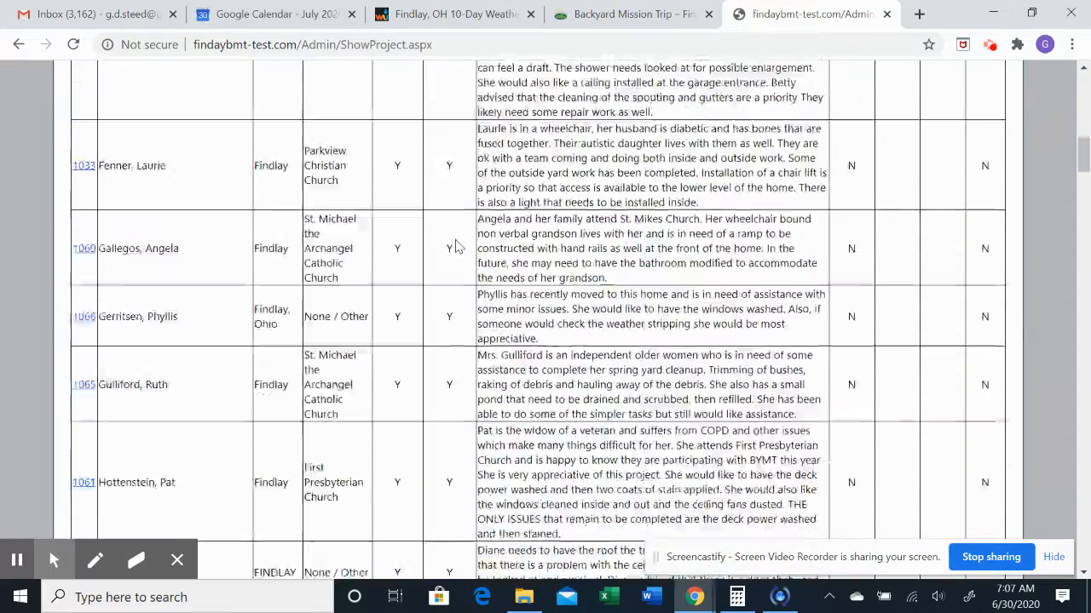
pyautogui.scroll(-10, 456, 246)
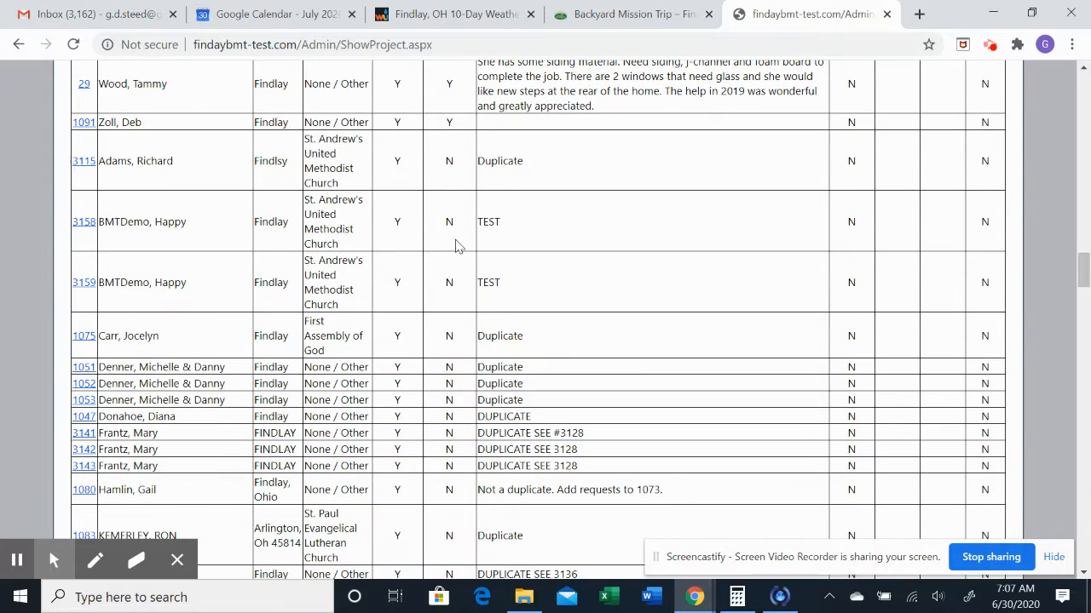
pyautogui.scroll(-8, 456, 246)
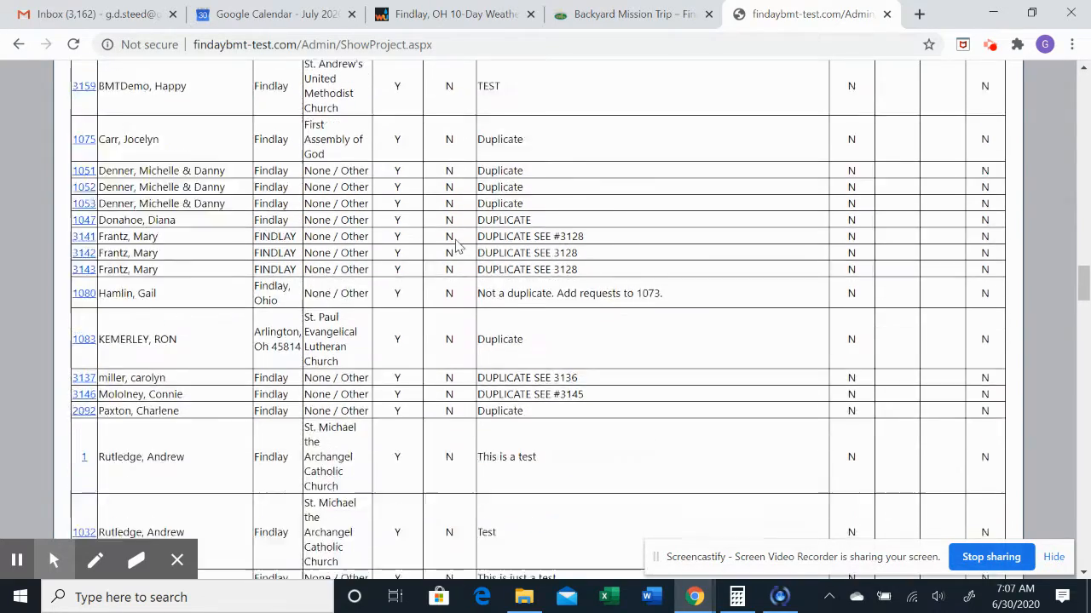
pyautogui.scroll(-3, 455, 246)
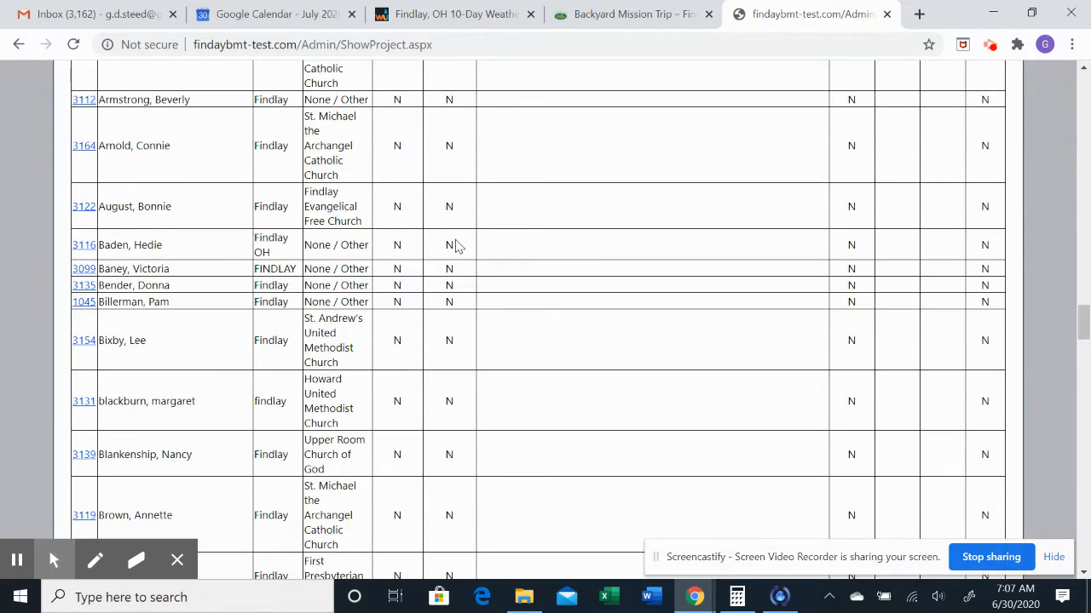
pyautogui.scroll(-3, 456, 246)
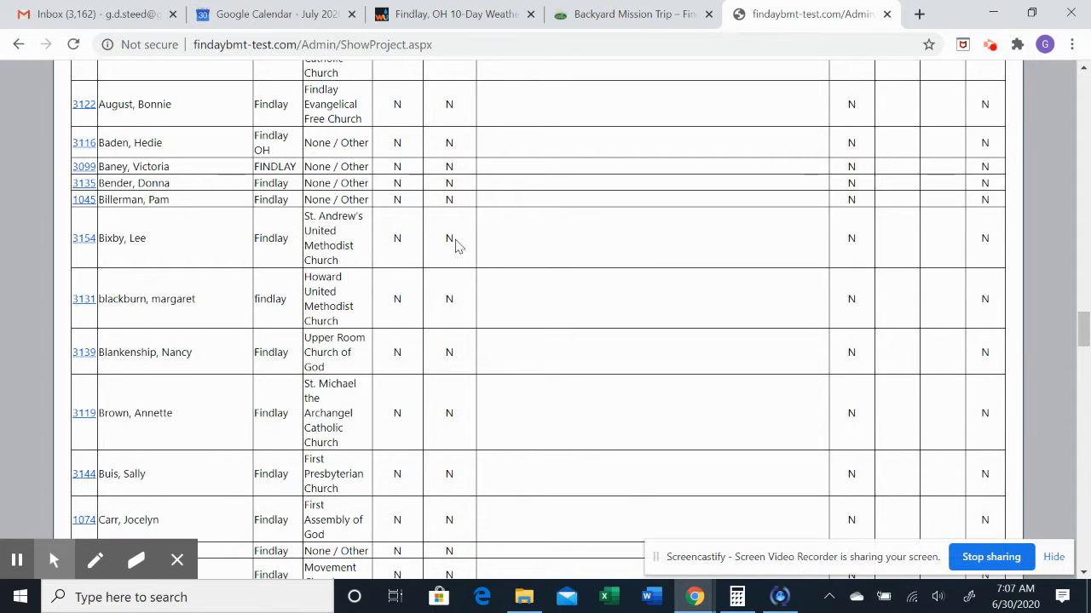
# Step: Search the project list page for "tester", close the search and return to the beginning of the list
pyautogui.hotkey('ctrl', 'f')
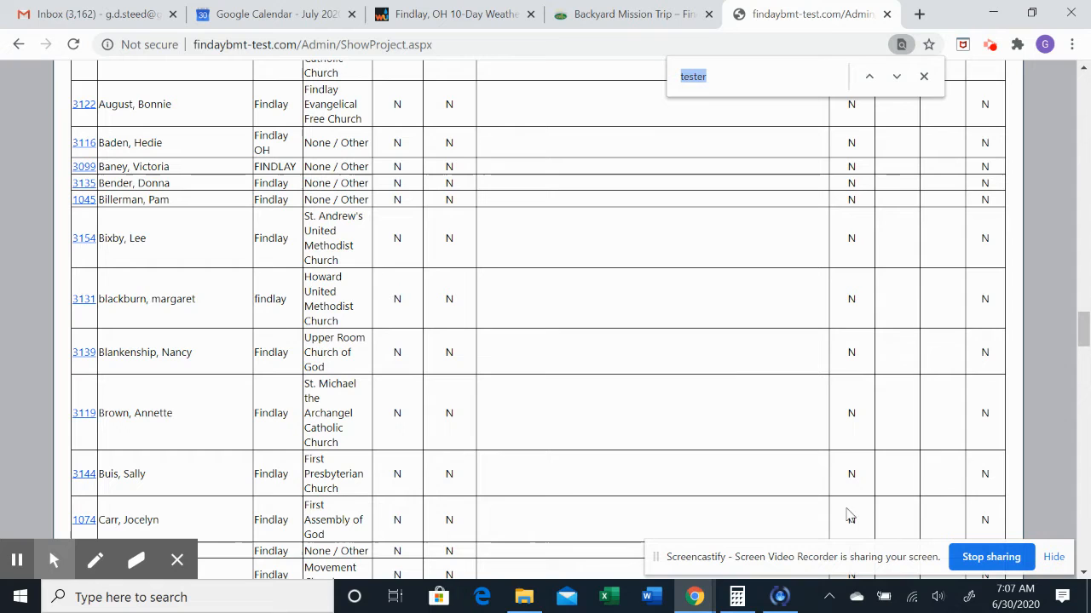
pyautogui.click(896, 77)
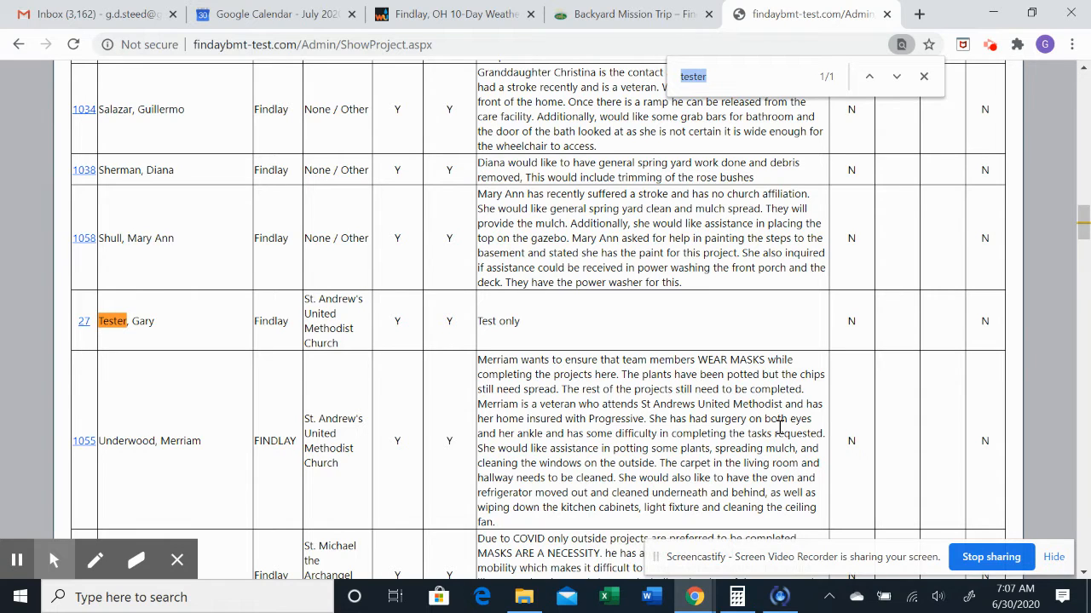
pyautogui.press('Left')
pyautogui.press('Escape')
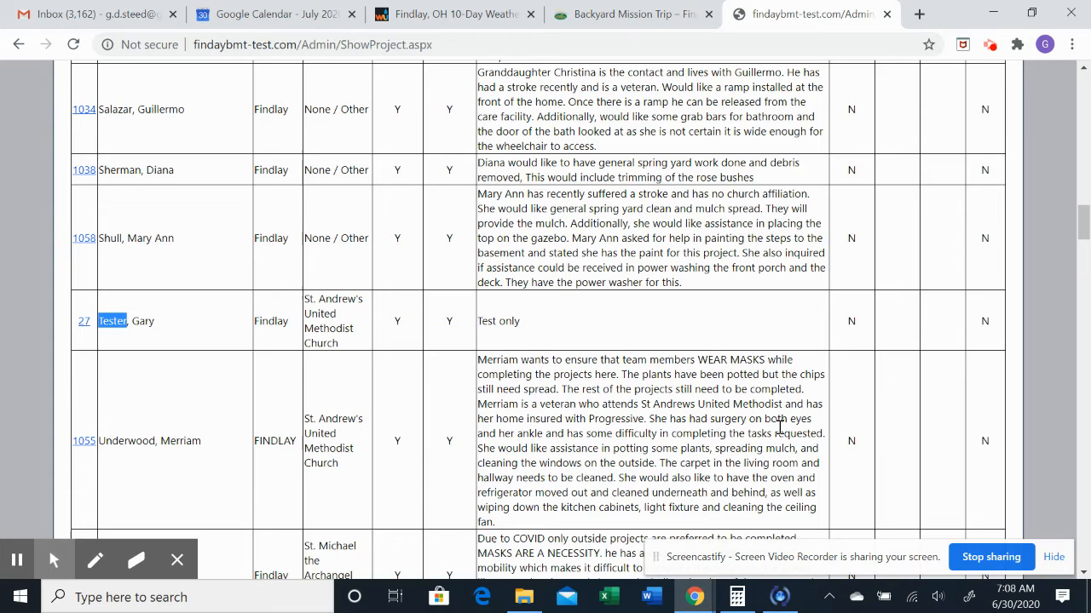
pyautogui.press('Home')
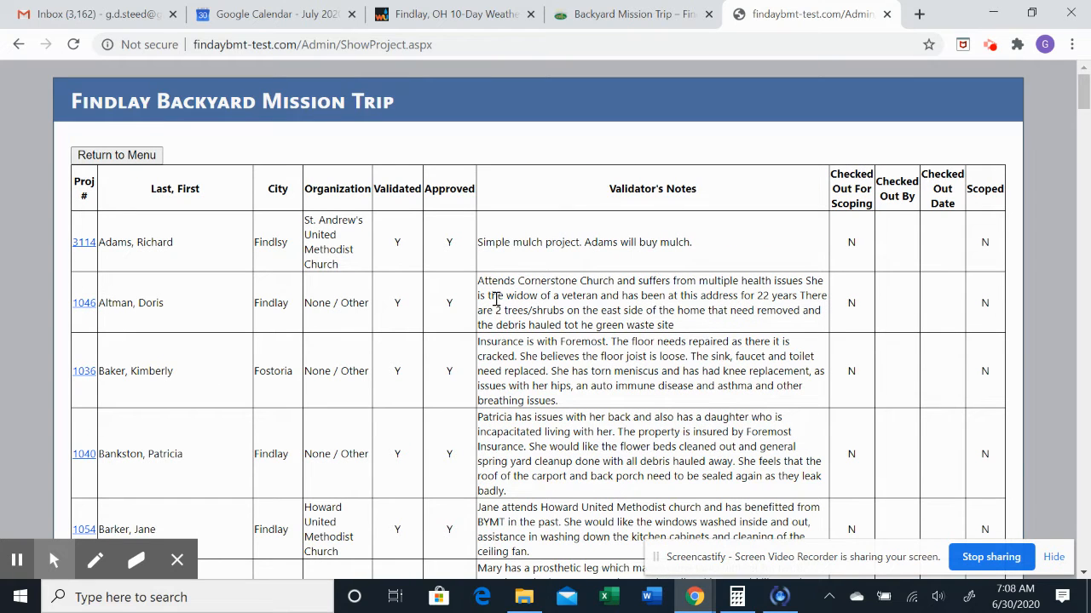
# Step: Go back to the main menu, open Scope Projects, find the "tester" entry and check out project 27 for scoping
pyautogui.click(146, 155)
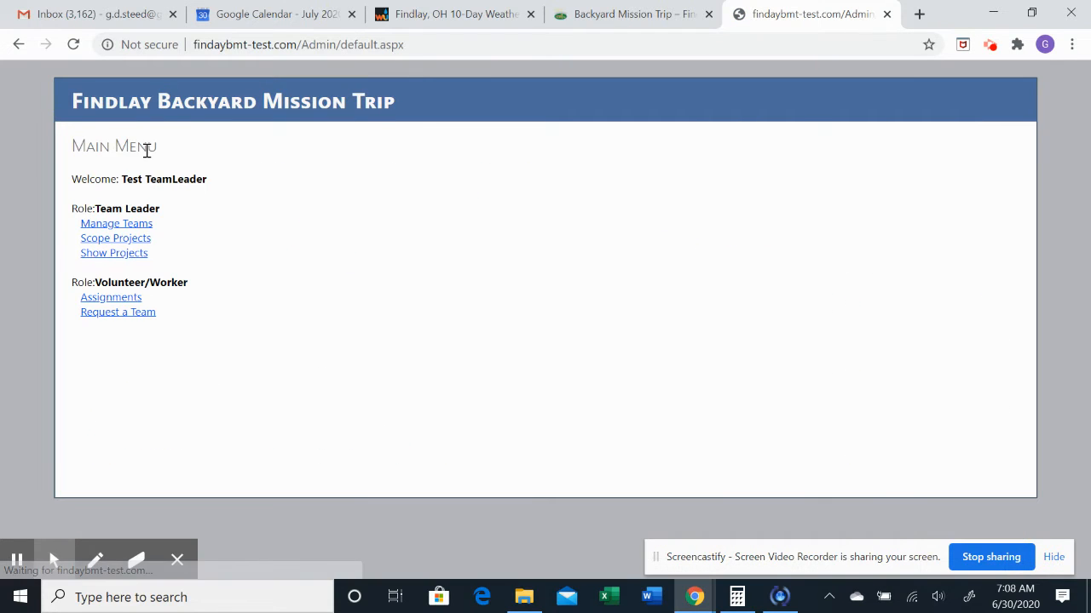
pyautogui.click(126, 238)
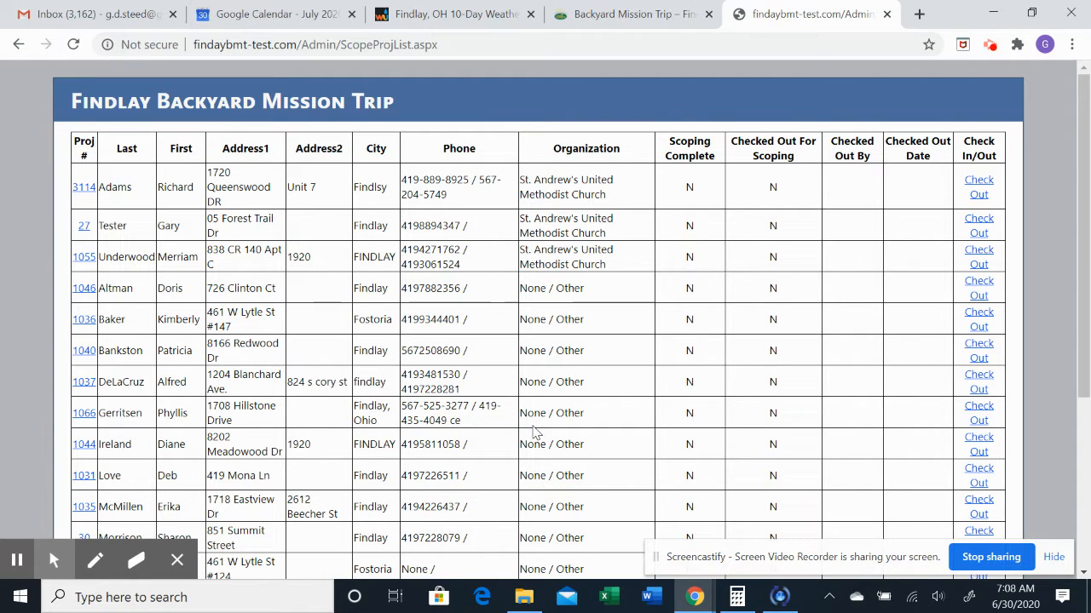
pyautogui.hotkey('ctrl', 'f')
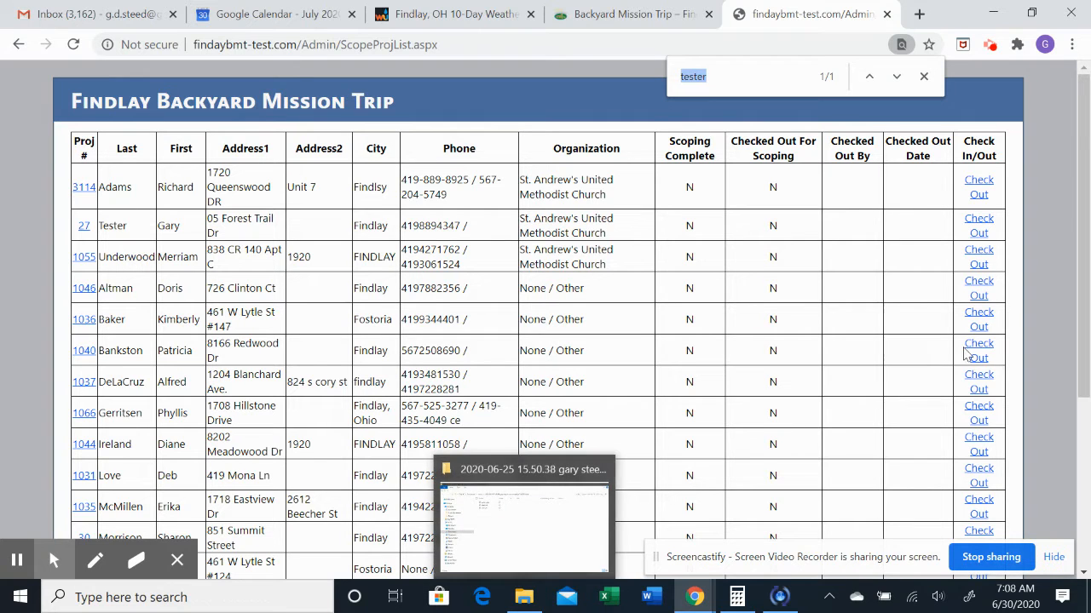
pyautogui.click(896, 78)
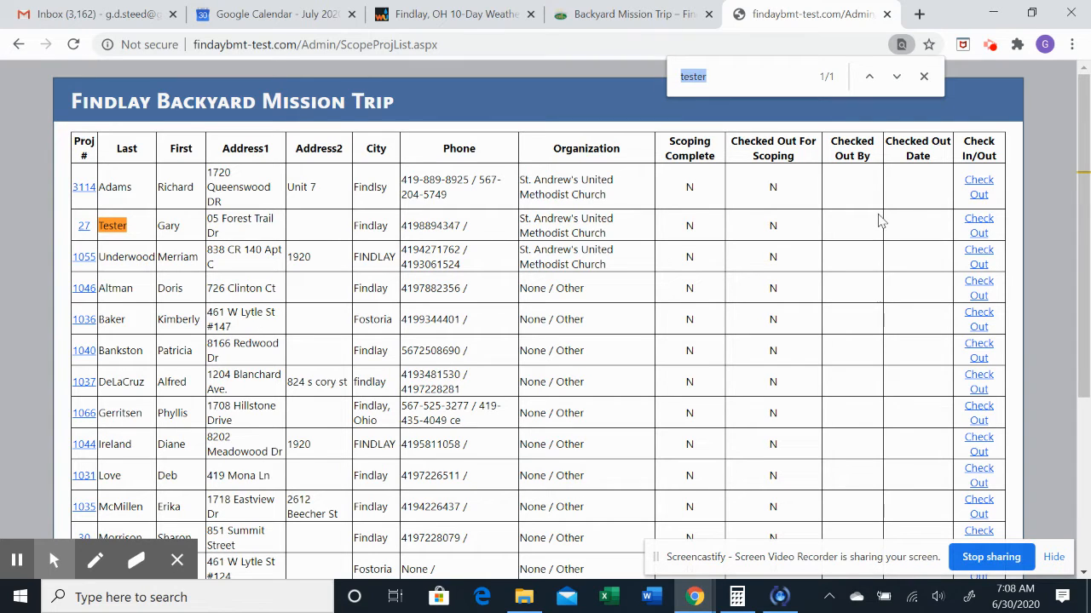
pyautogui.click(979, 225)
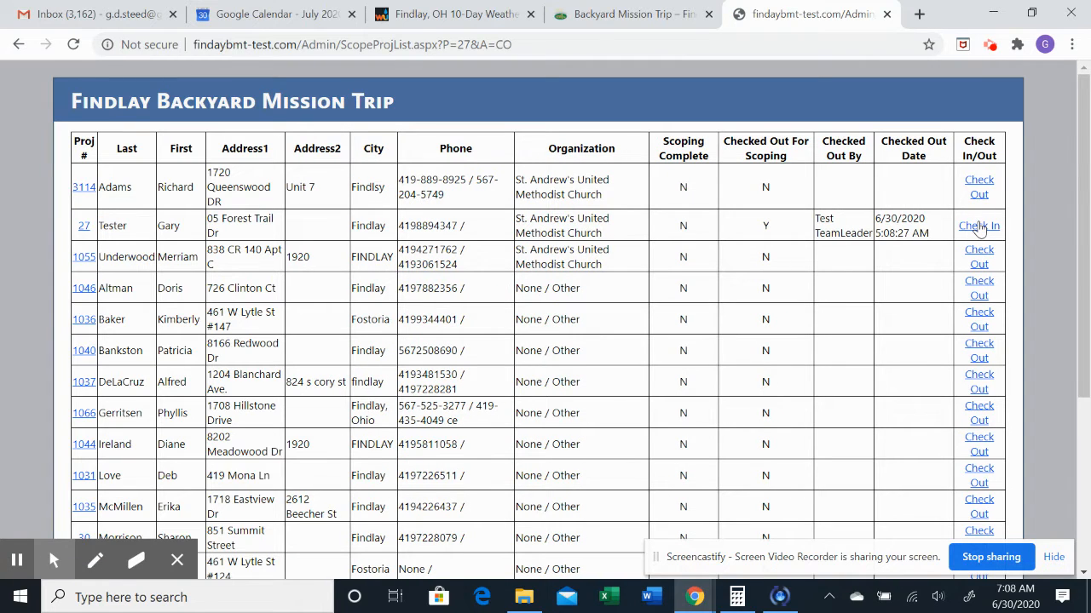
# Step: Open project 27's scoping form and look over its scope fields
pyautogui.click(83, 229)
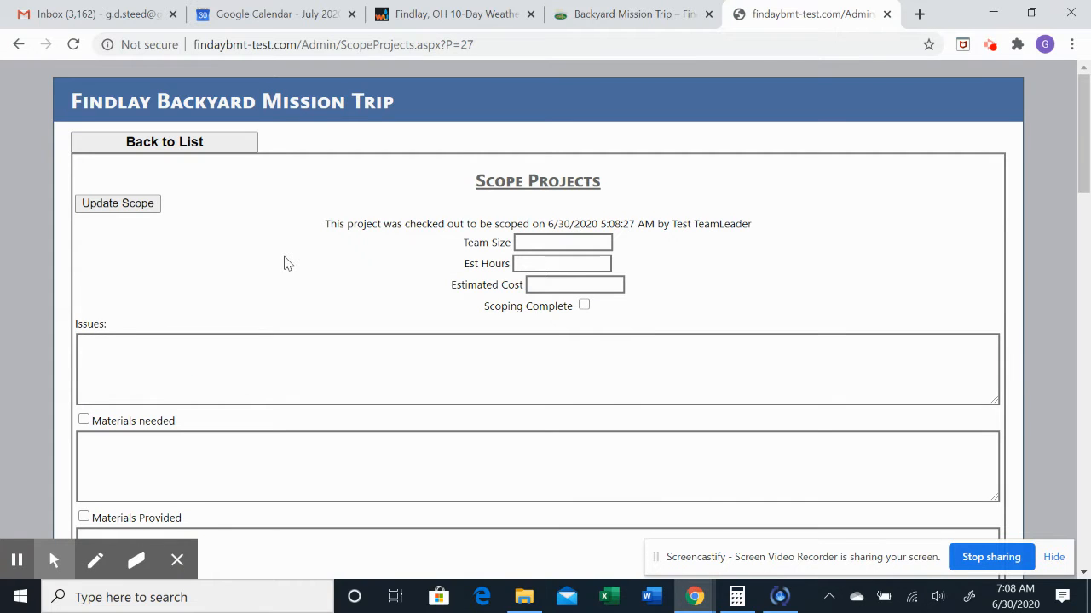
pyautogui.scroll(-6, 286, 263)
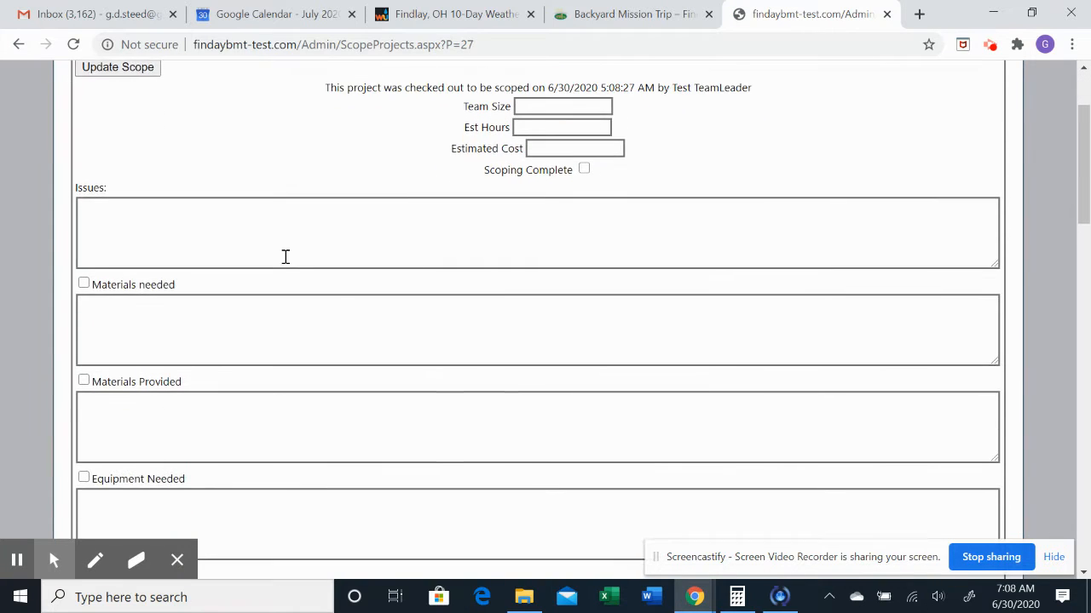
pyautogui.scroll(-5, 286, 263)
pyautogui.scroll(9, 285, 257)
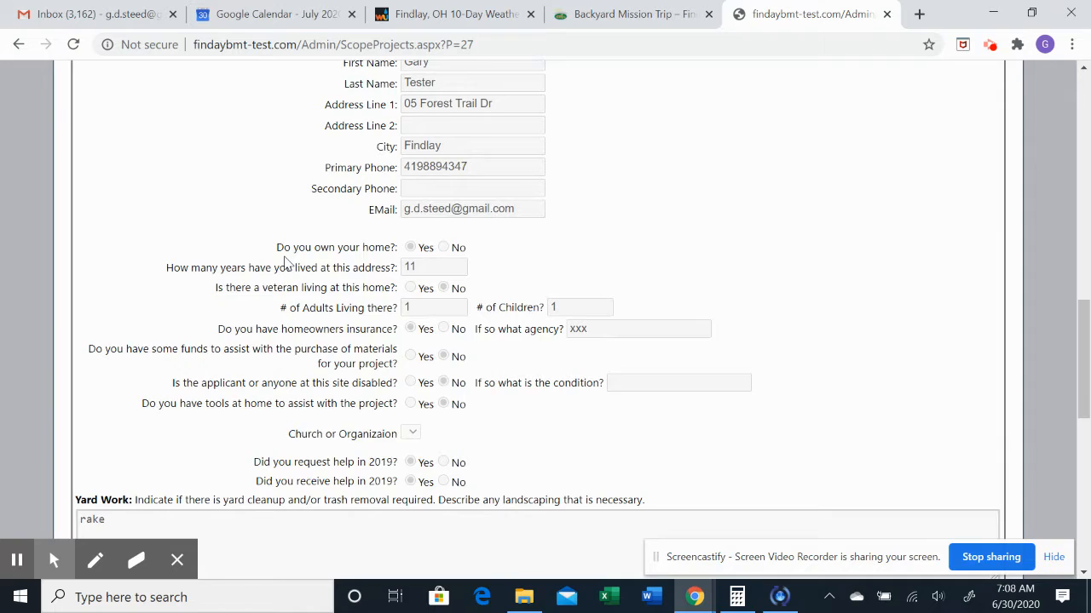
pyautogui.scroll(2, 286, 257)
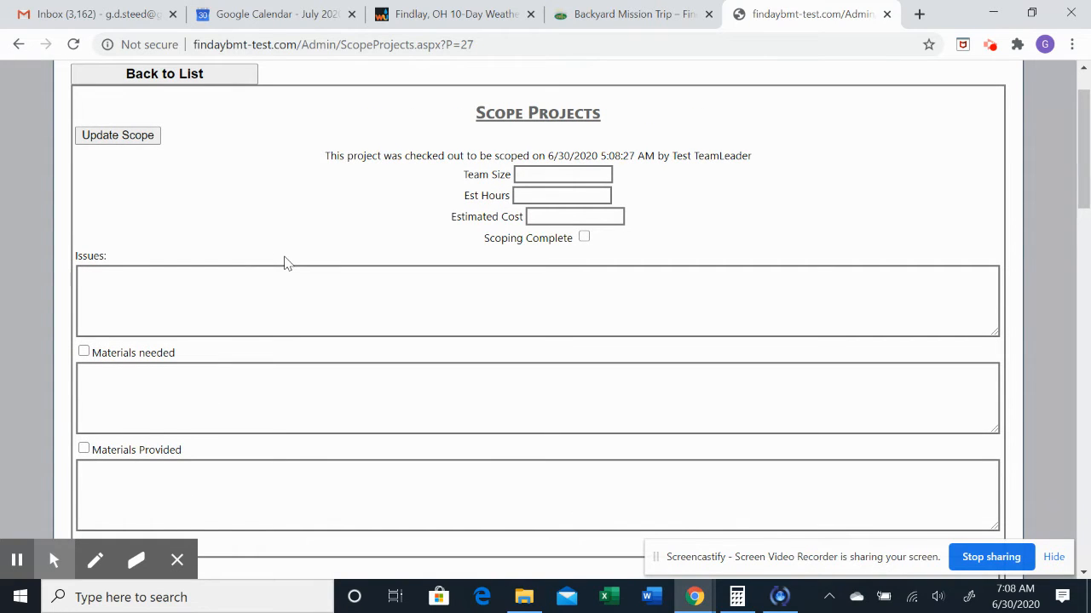
# Step: Review the project's applicant details and requested work, from yard work and painting through interior repairs
pyautogui.scroll(-5, 286, 263)
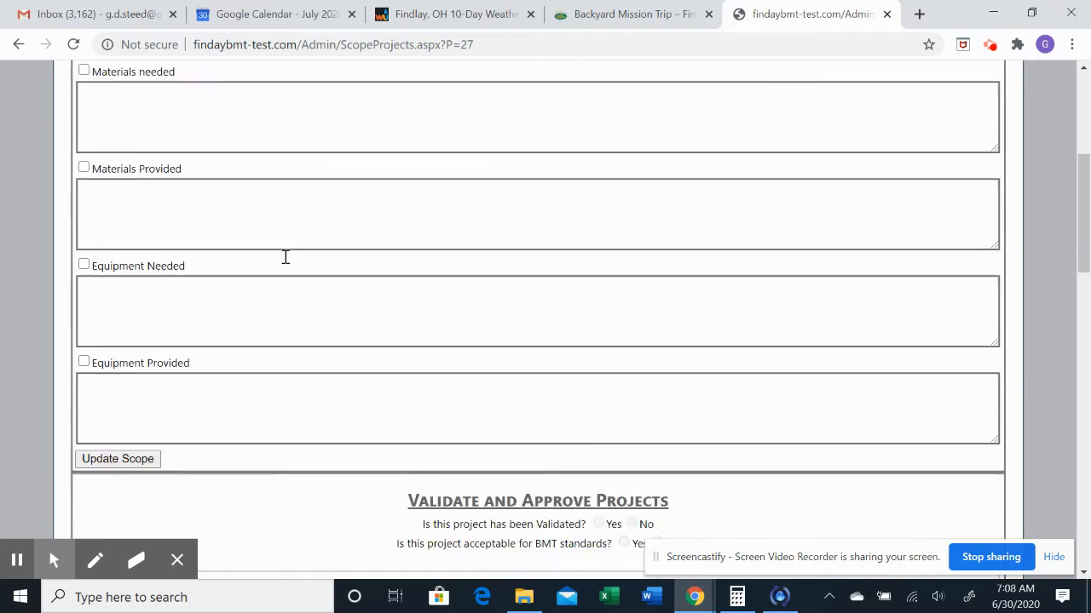
pyautogui.scroll(-5, 285, 256)
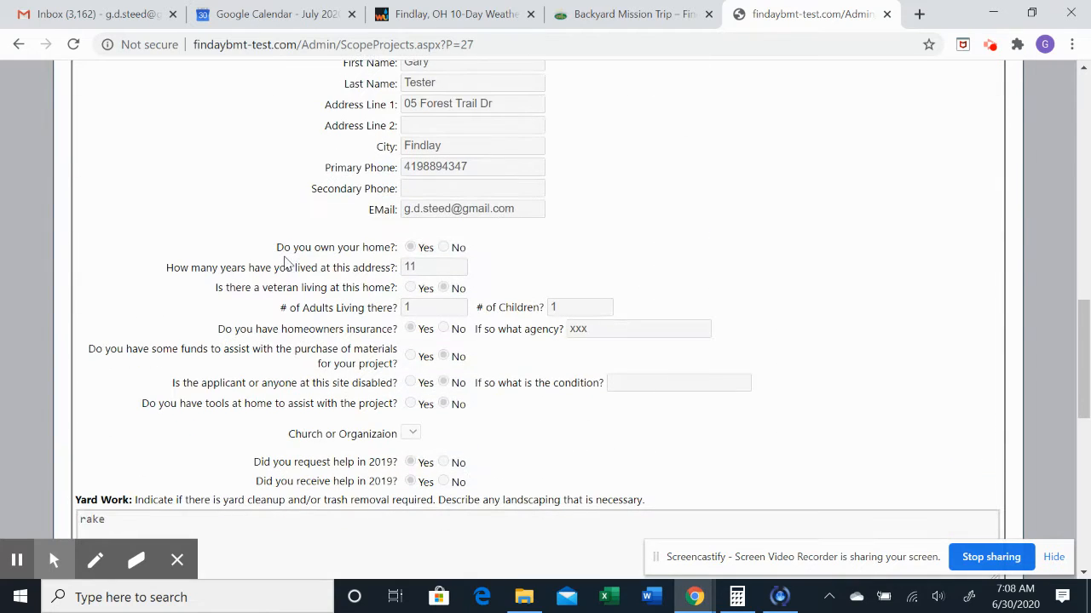
pyautogui.scroll(-1, 286, 261)
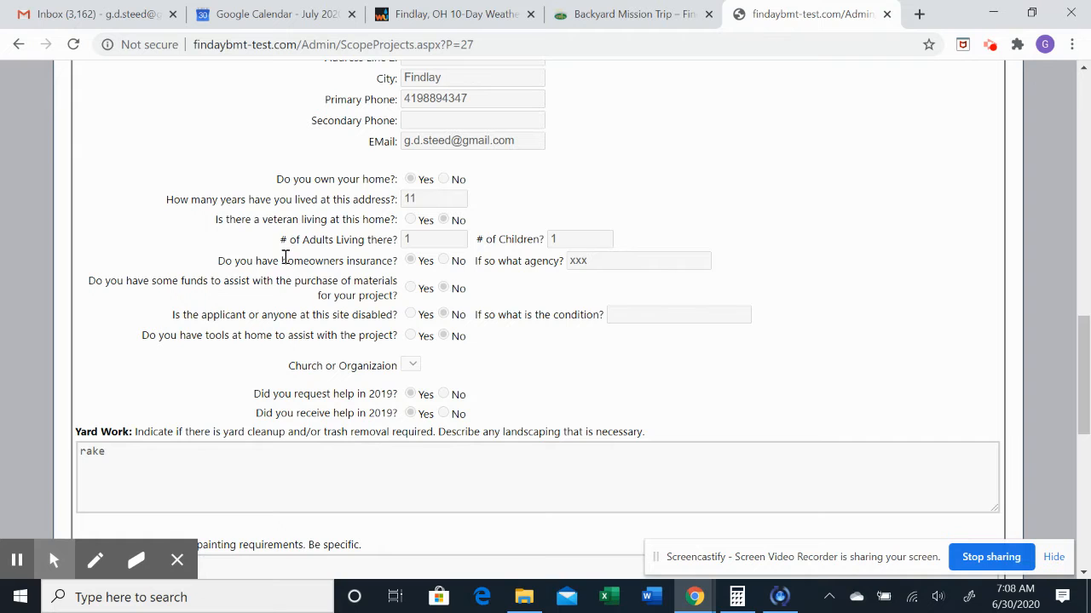
pyautogui.scroll(-3, 285, 260)
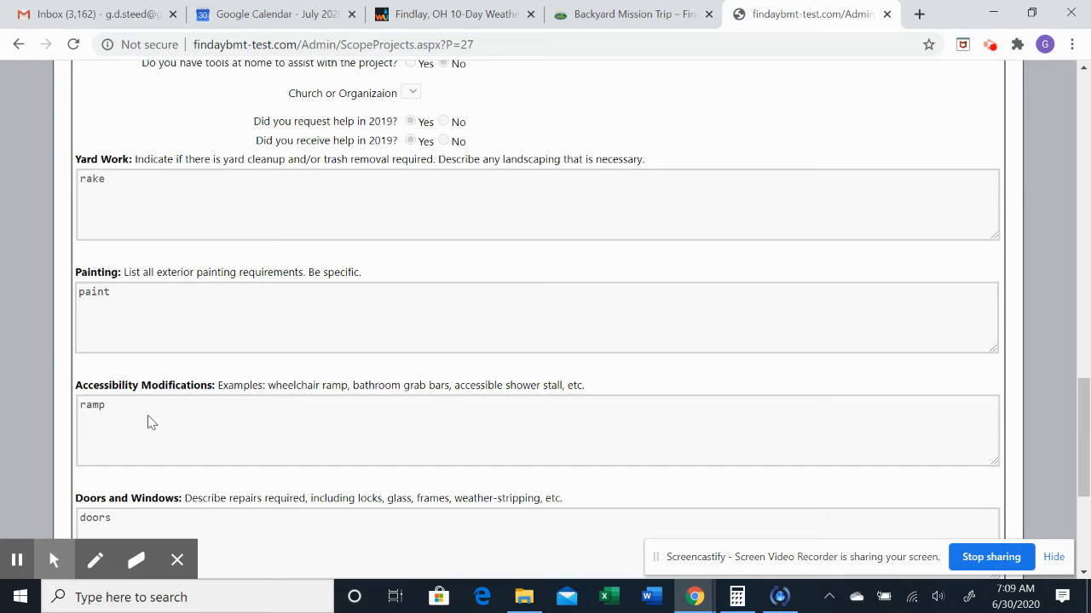
pyautogui.scroll(-3, 148, 423)
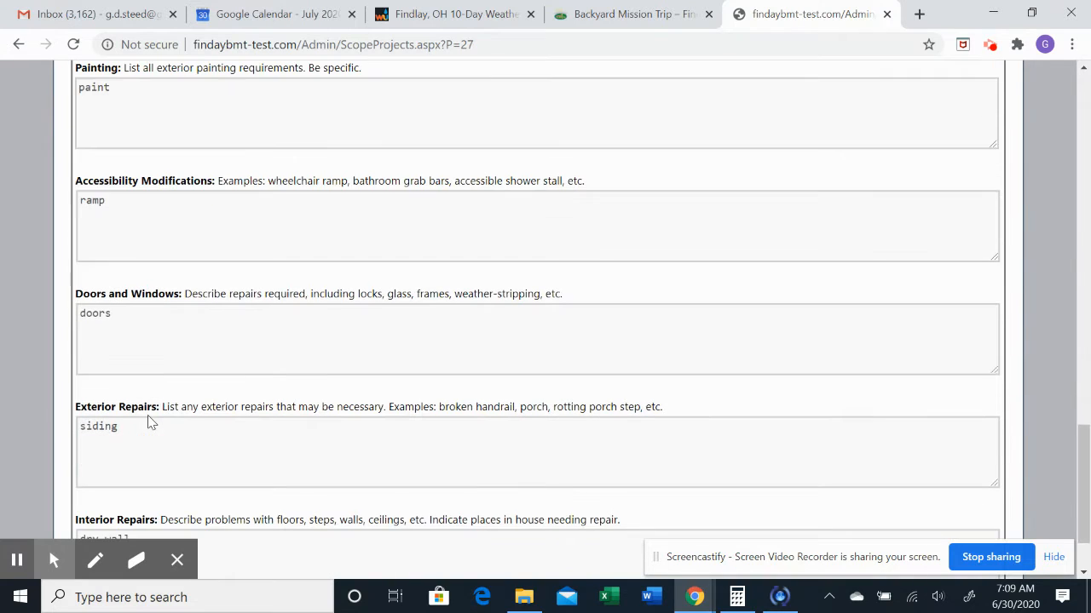
pyautogui.scroll(-1, 148, 423)
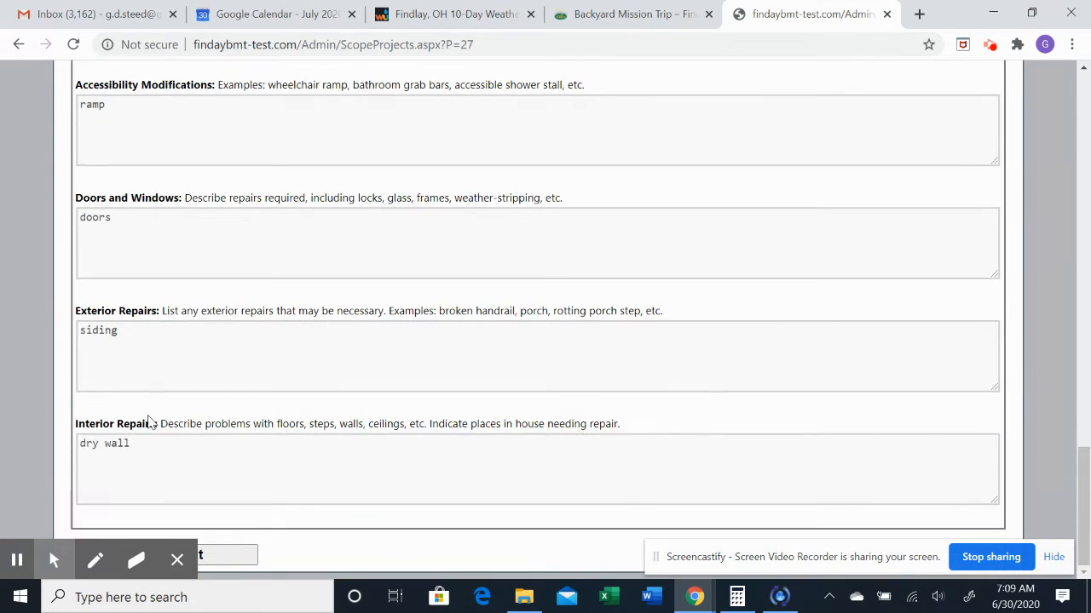
pyautogui.scroll(15, 147, 422)
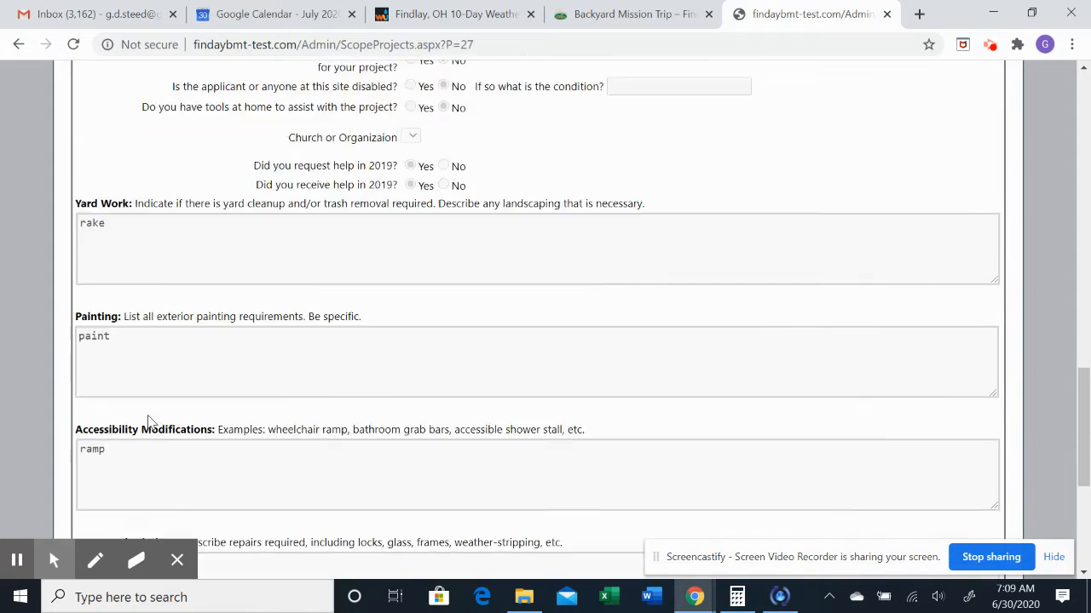
pyautogui.scroll(2, 147, 422)
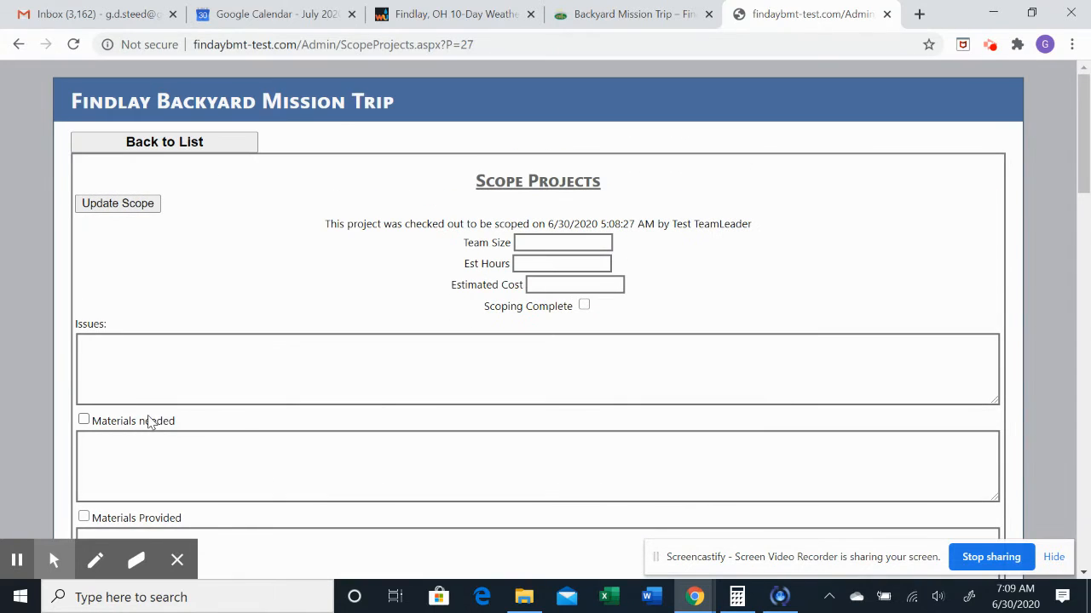
# Step: List "lumber" and "1 sheet drywal" on separate lines under Materials needed in the project's scope
pyautogui.click(146, 358)
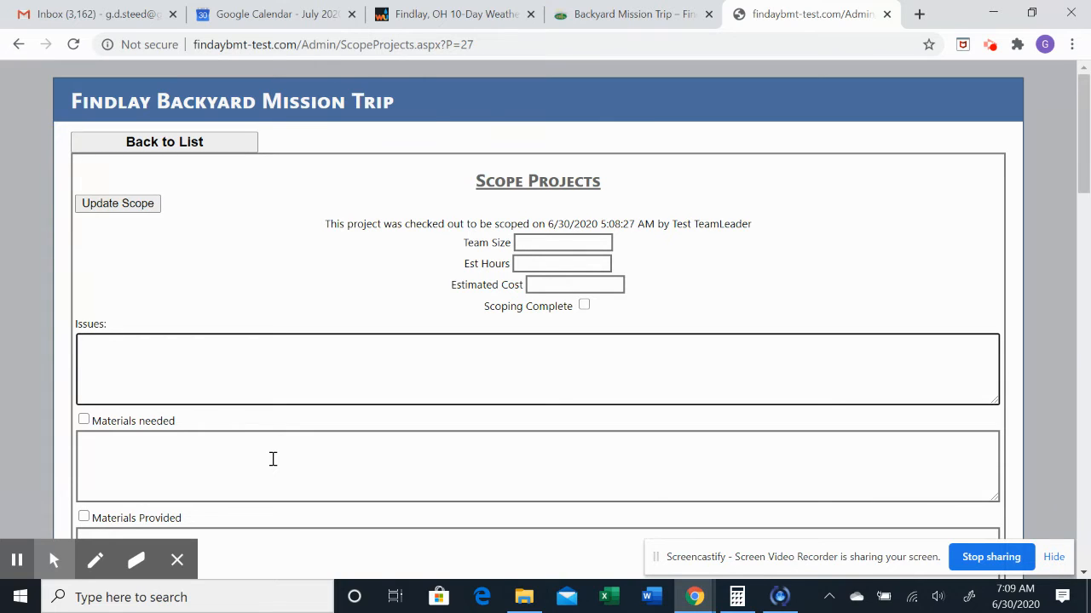
pyautogui.click(183, 449)
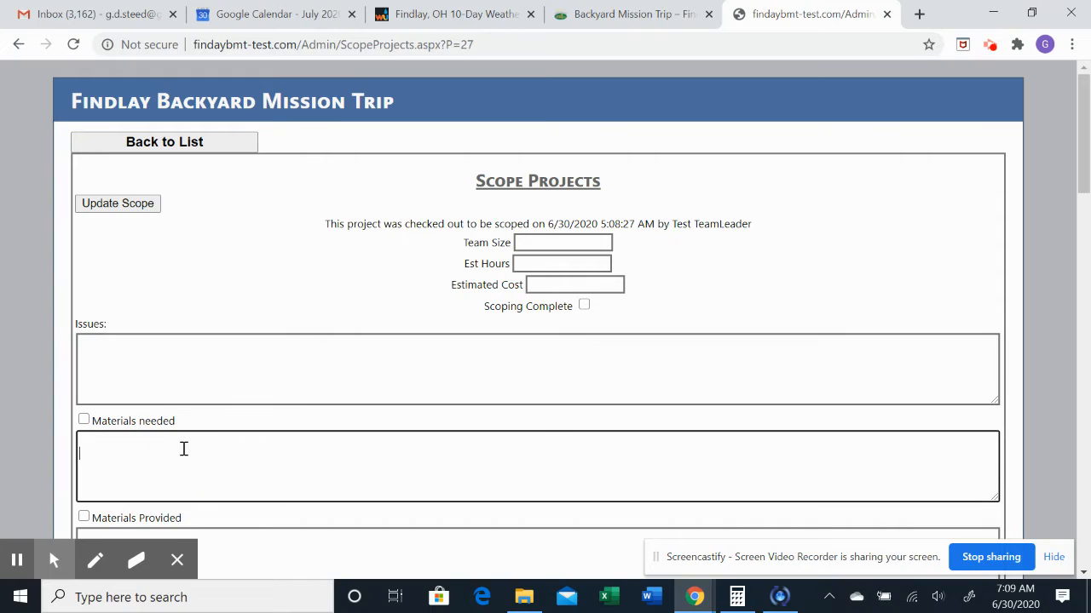
pyautogui.click(125, 443)
pyautogui.click(148, 431)
pyautogui.write('lum')
pyautogui.write('ber')
pyautogui.write('1 she')
pyautogui.write('t dry')
pyautogui.write('wal')
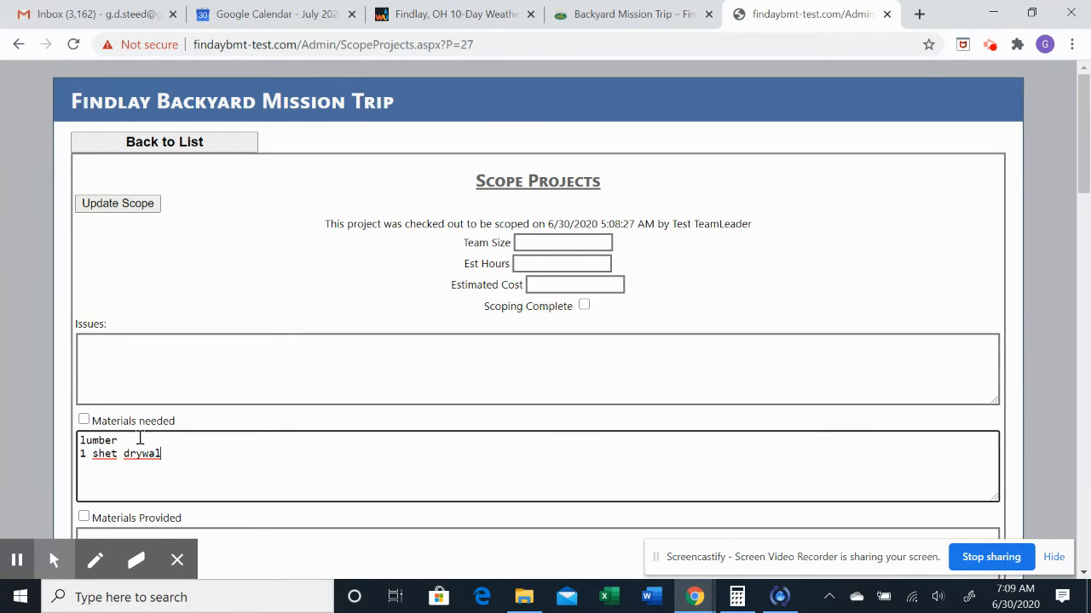
pyautogui.click(111, 454)
pyautogui.write('e')
pyautogui.click(156, 483)
pyautogui.click(245, 534)
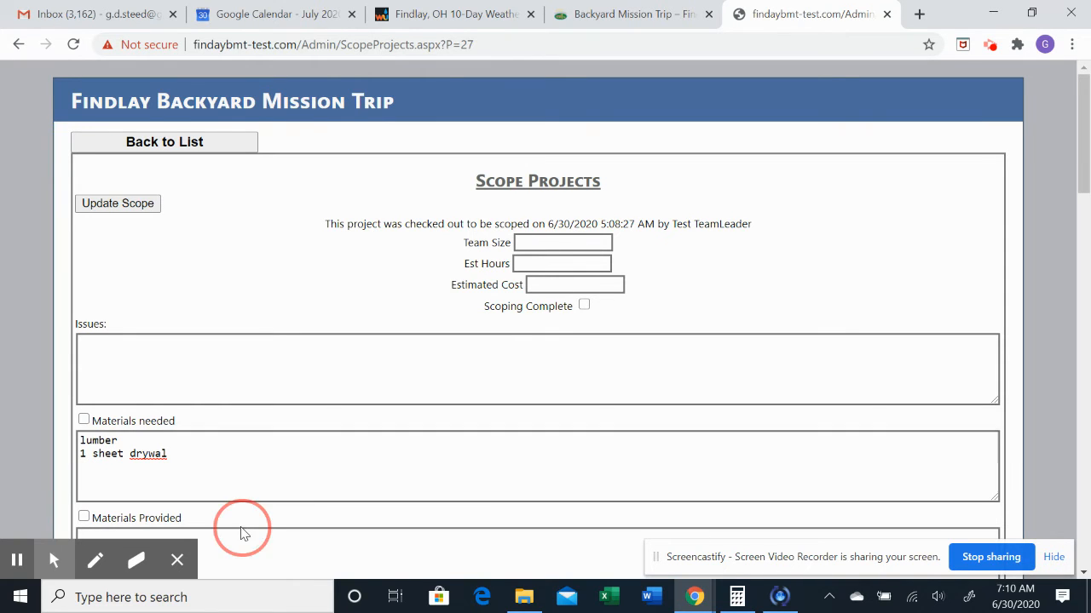
pyautogui.scroll(-2, 243, 534)
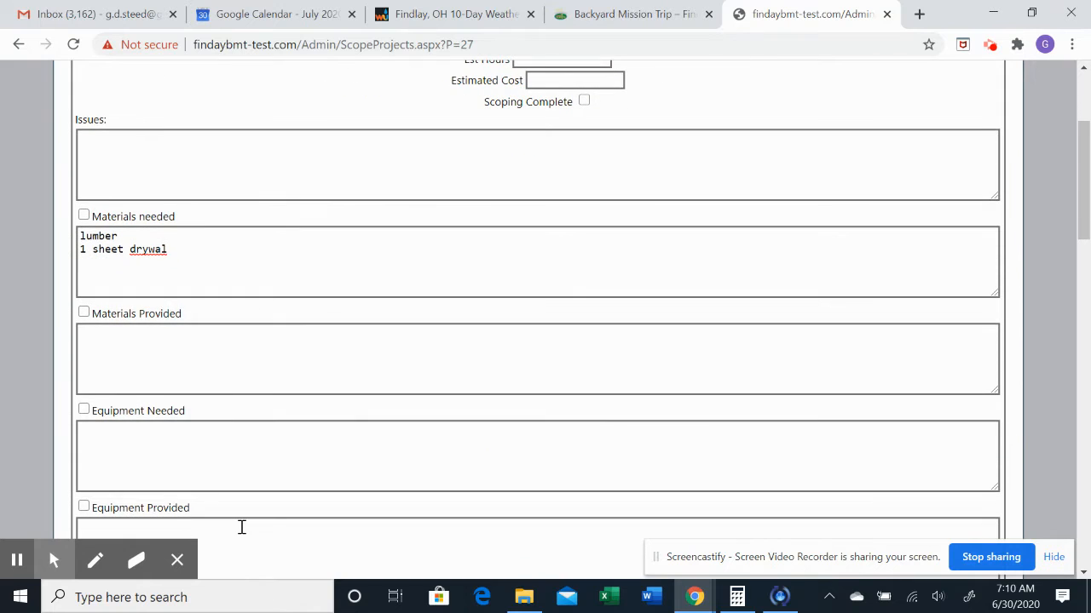
# Step: Enter "rake" under Equipment Needed and update the project's scope
pyautogui.scroll(-1, 242, 527)
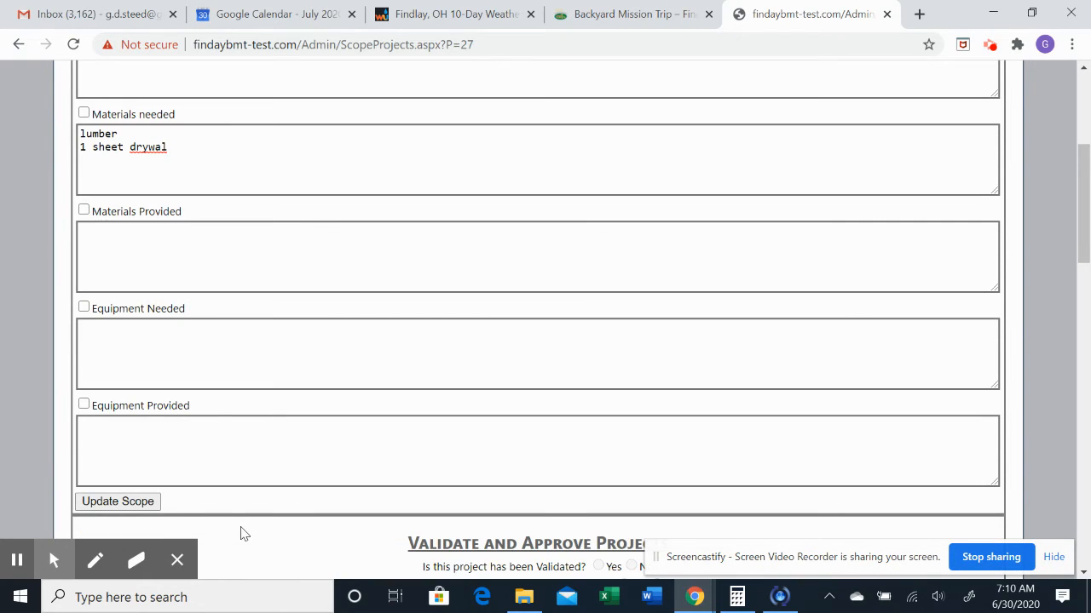
pyautogui.click(161, 338)
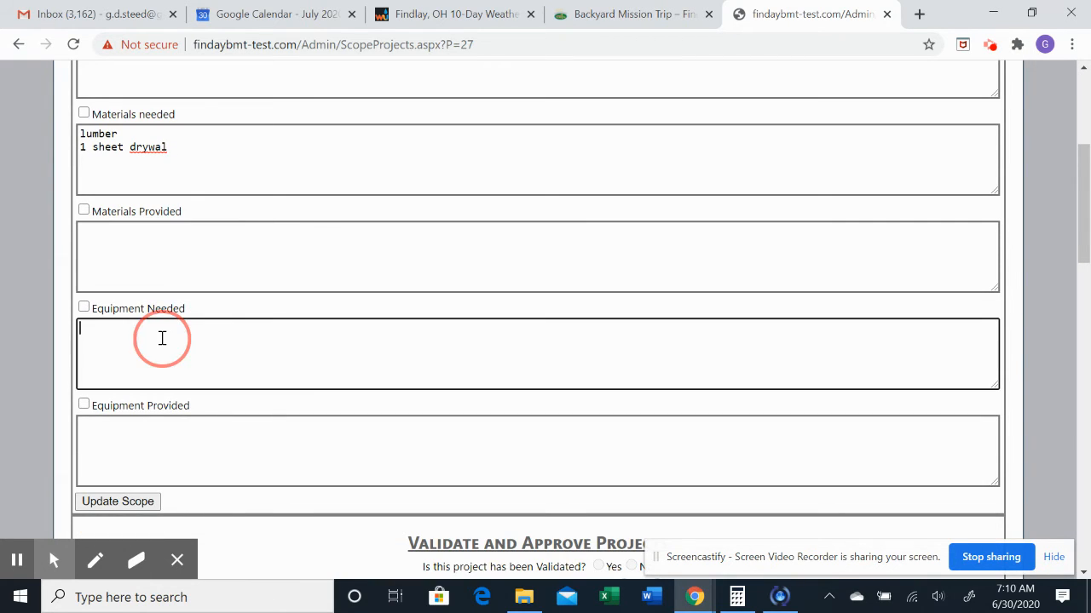
pyautogui.write('rake')
pyautogui.click(144, 452)
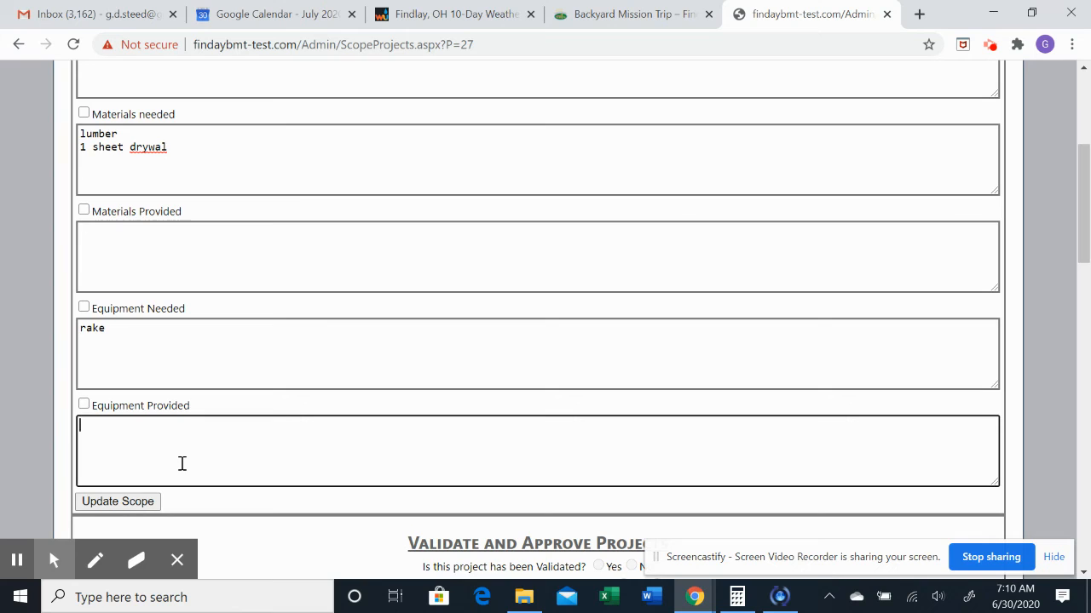
pyautogui.click(141, 503)
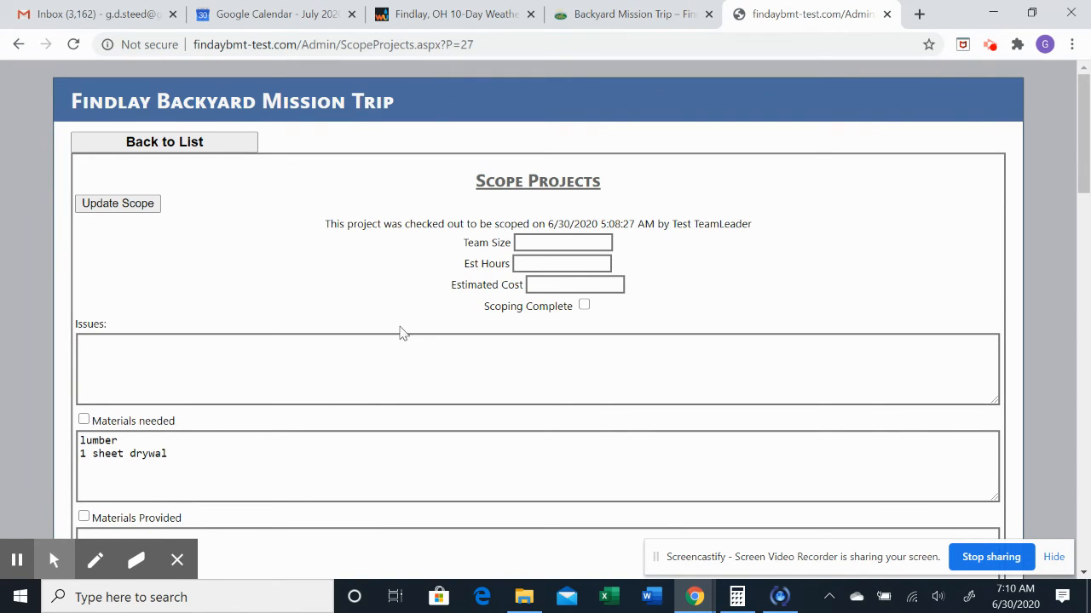
# Step: Set the project's team size to 4 and its estimated hours to 3, leaving the estimated cost blank
pyautogui.click(526, 242)
pyautogui.write('4')
pyautogui.click(554, 262)
pyautogui.write('3')
pyautogui.click(559, 284)
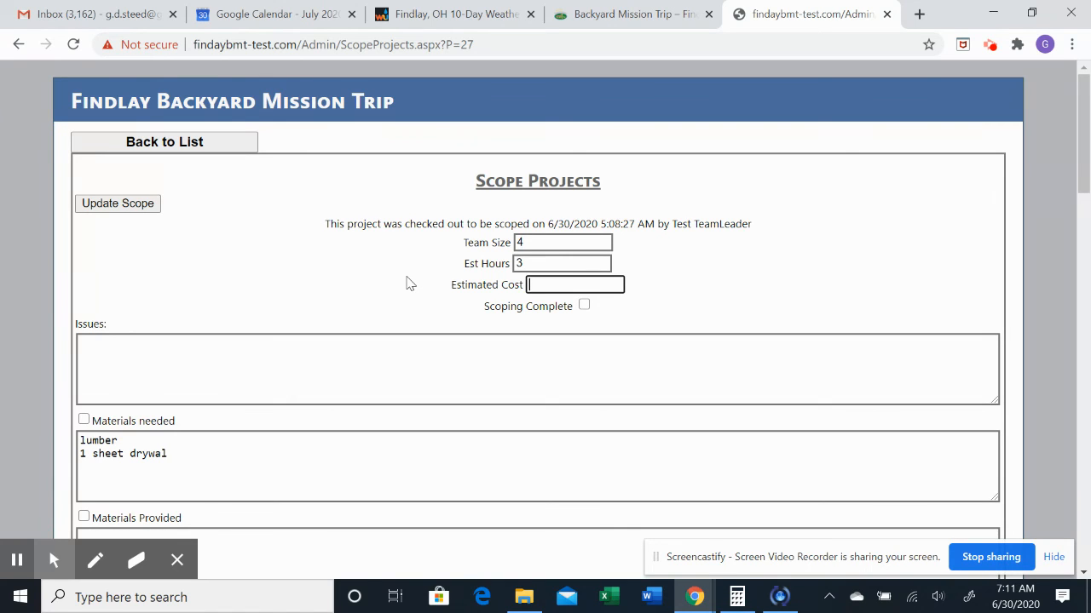
# Step: Mark the project's scoping as complete, update the scope and return to the project list
pyautogui.click(584, 306)
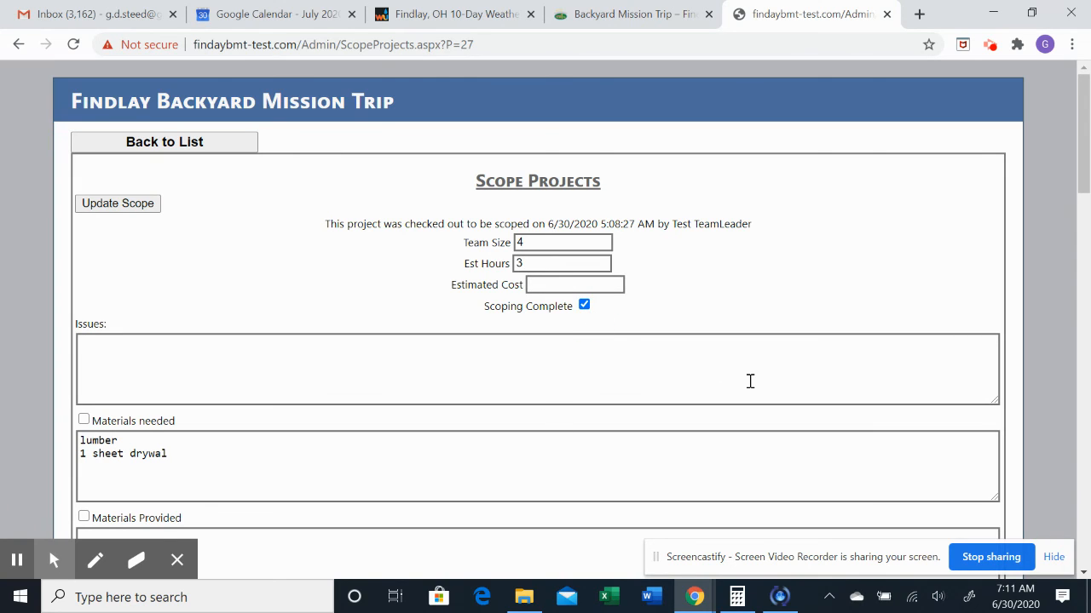
pyautogui.click(120, 210)
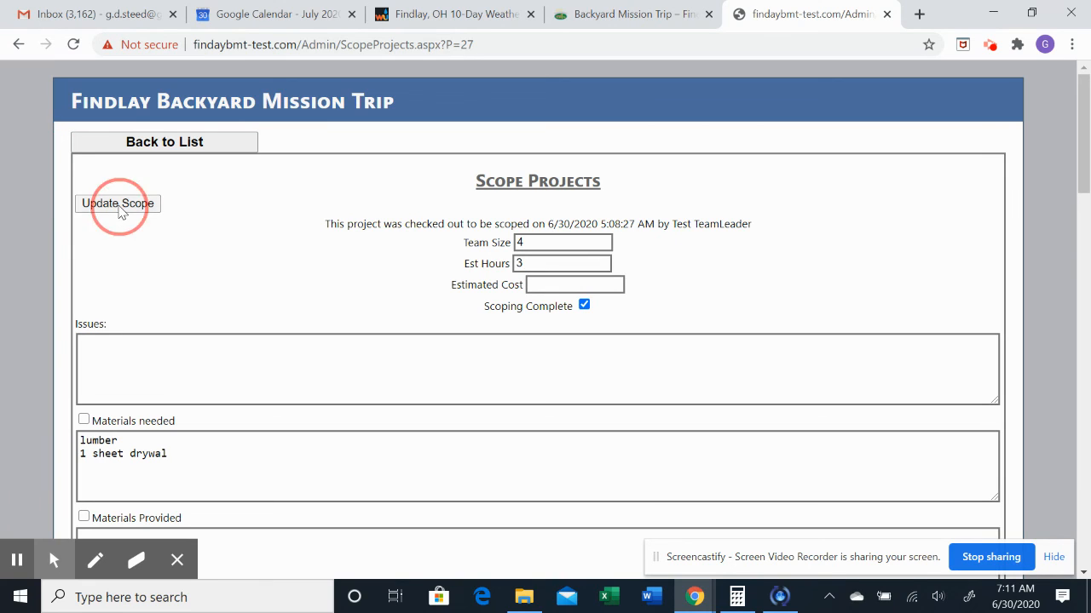
pyautogui.click(204, 146)
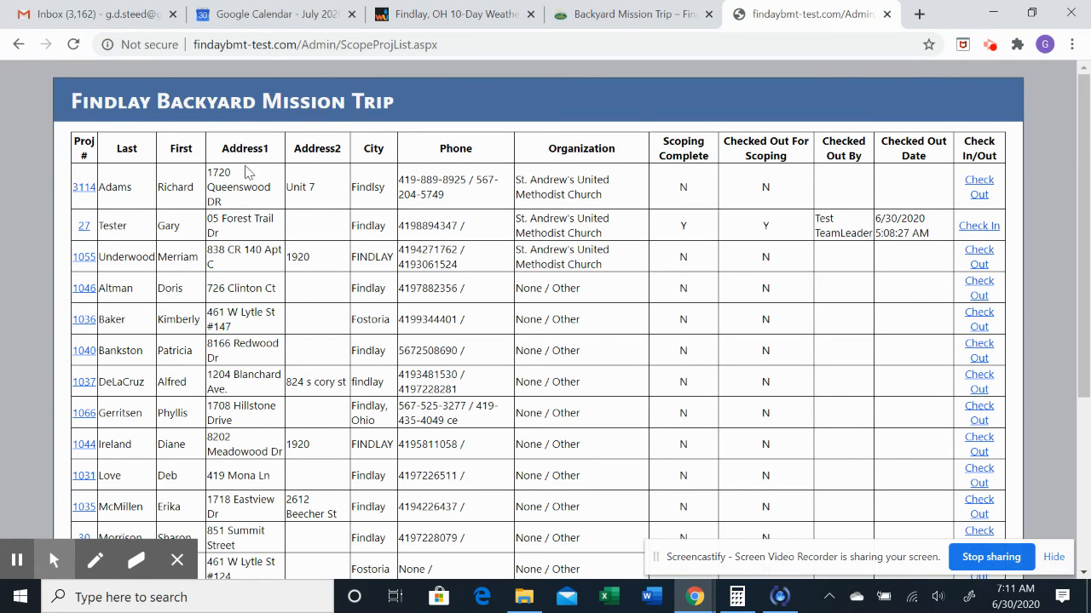